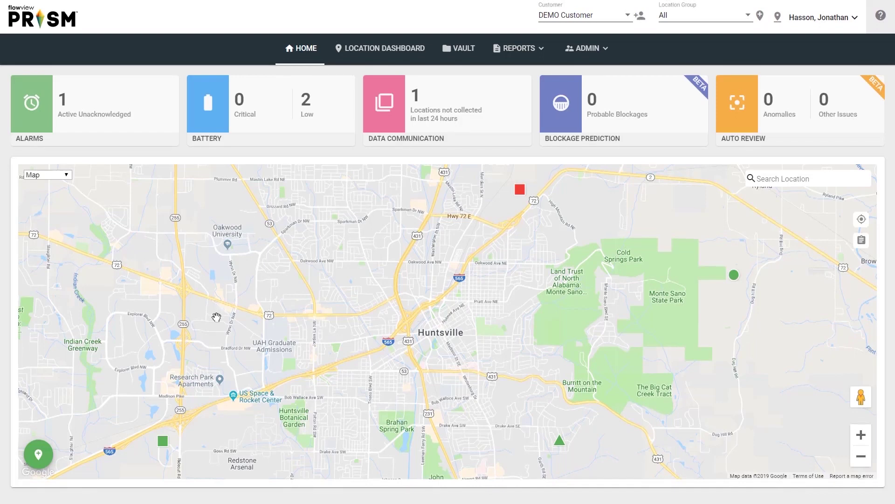
Step: Review the new Triton+ location form and its sensor settings with AV|Gated Sensor chosen as Sensor 1, and close it without saving
left_click(39, 457)
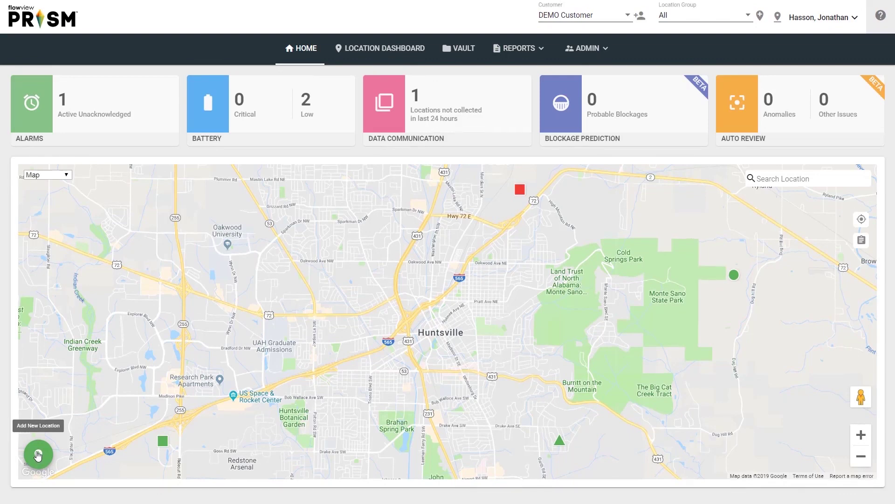
left_click(38, 454)
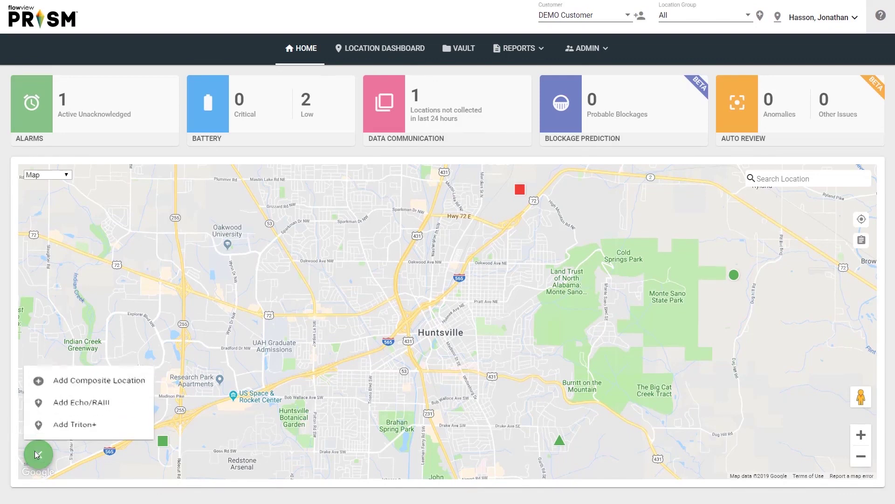
left_click(72, 425)
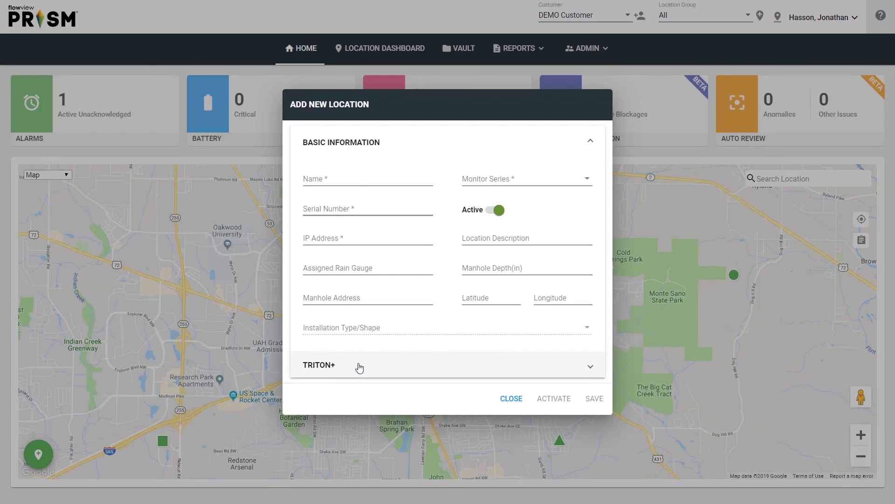
left_click(359, 368)
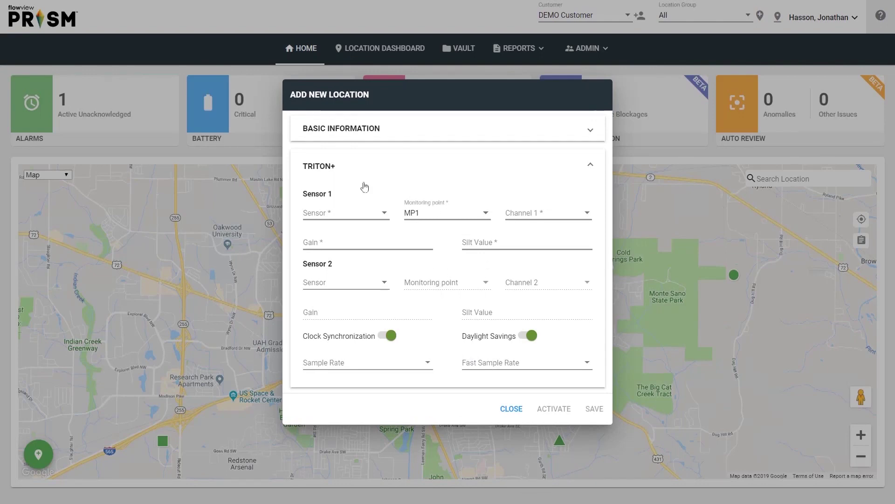
left_click(331, 213)
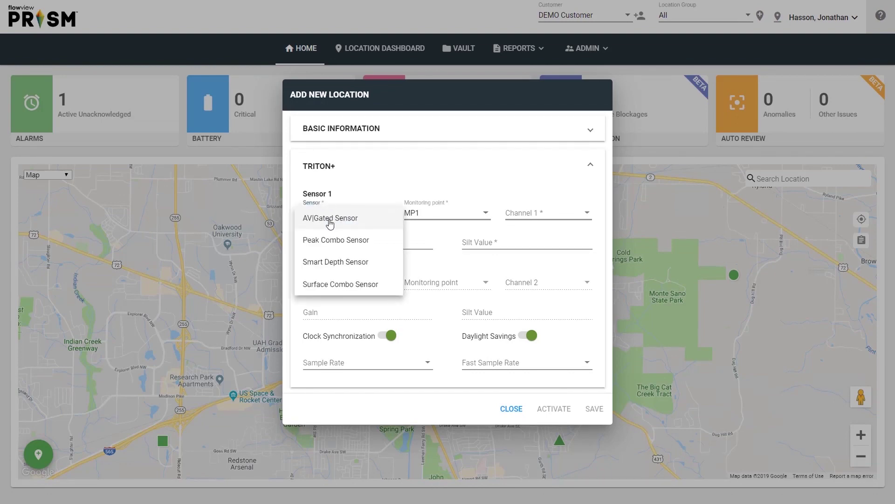
left_click(331, 219)
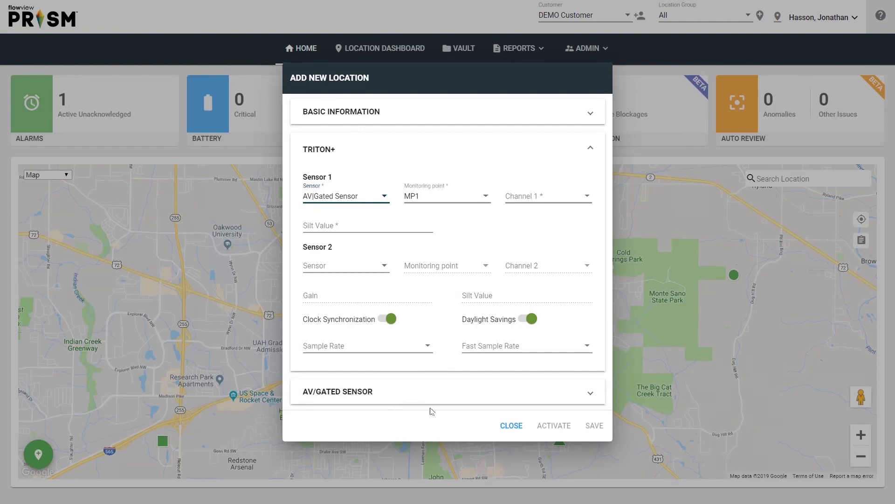
left_click(410, 392)
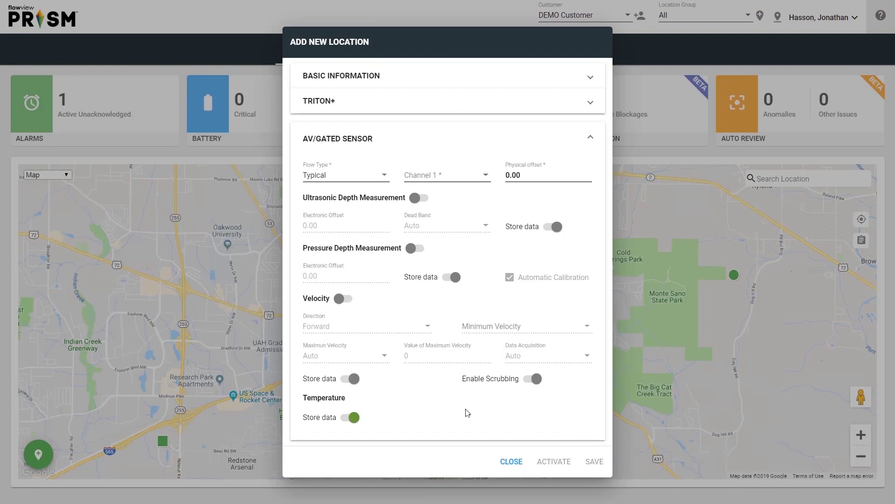
left_click(512, 461)
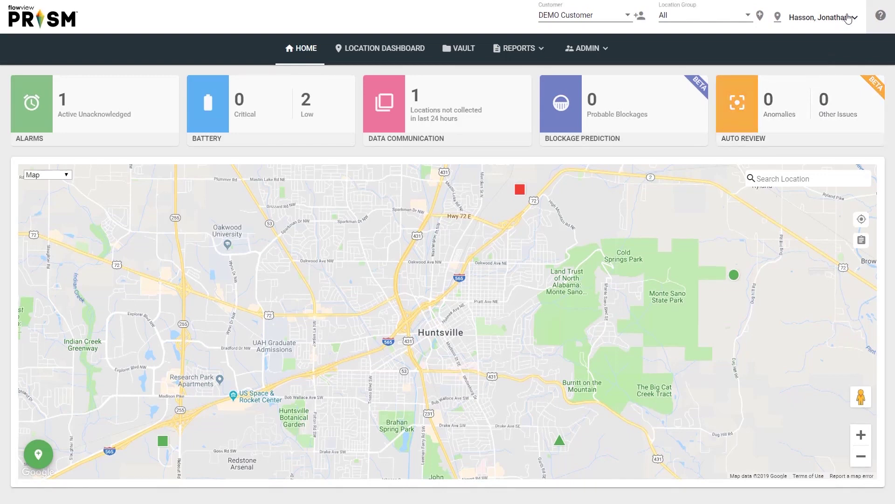
Step: In the user preferences, select email alarms for Flow Loss and Full Pipe and SMS alarms for Full Pipe and High Level, closing without applying
left_click(848, 18)
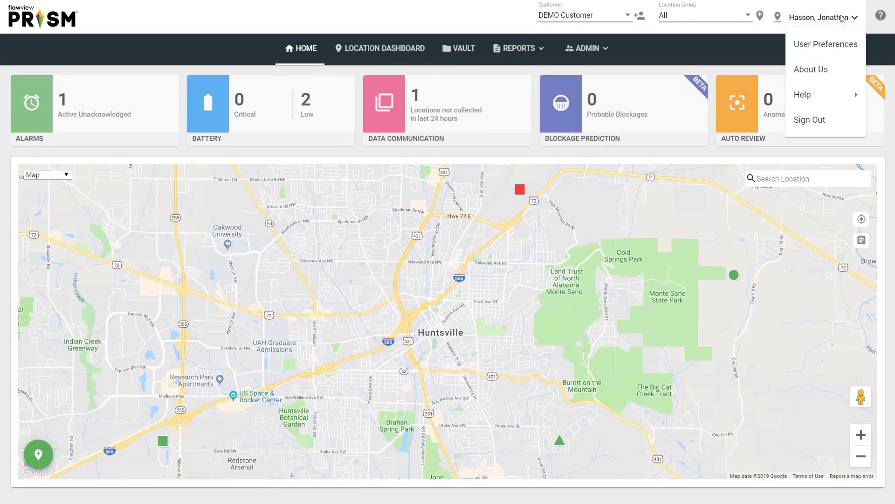
left_click(823, 45)
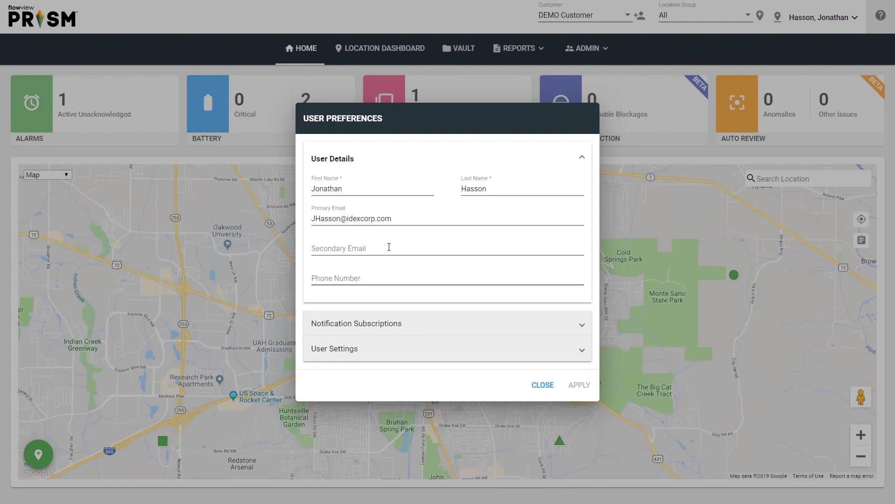
left_click(391, 325)
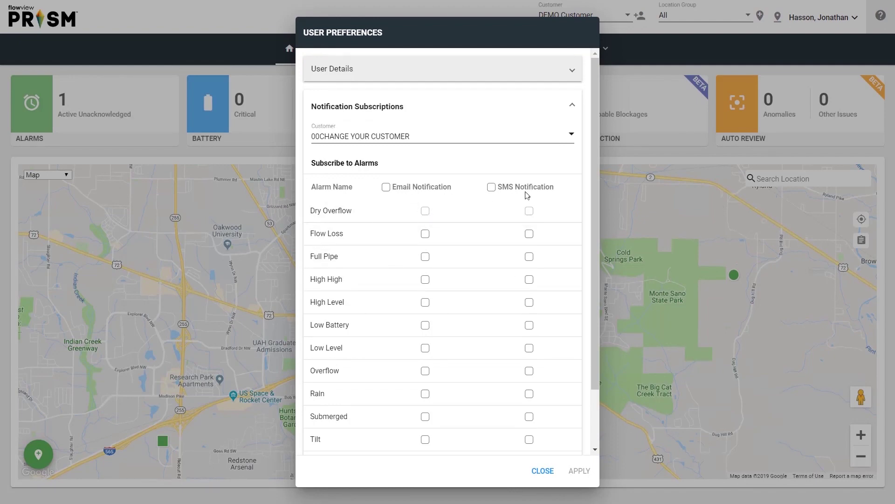
left_click(425, 233)
left_click(529, 257)
left_click(425, 256)
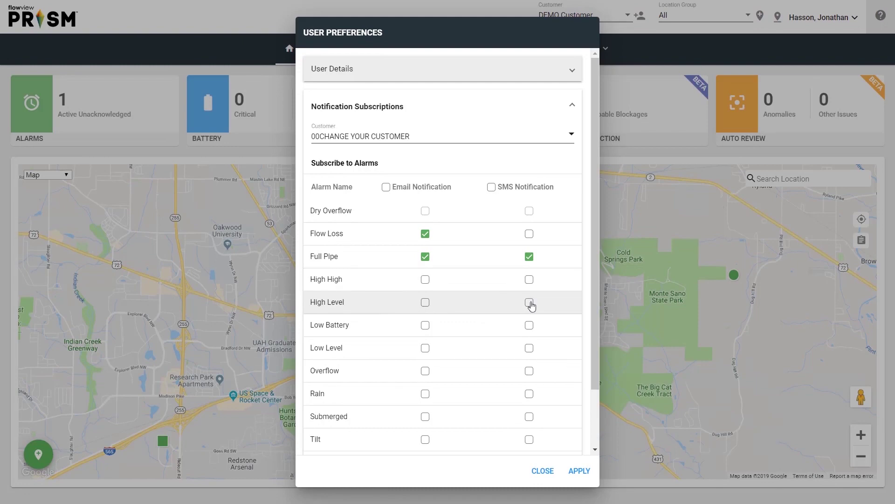
left_click(529, 302)
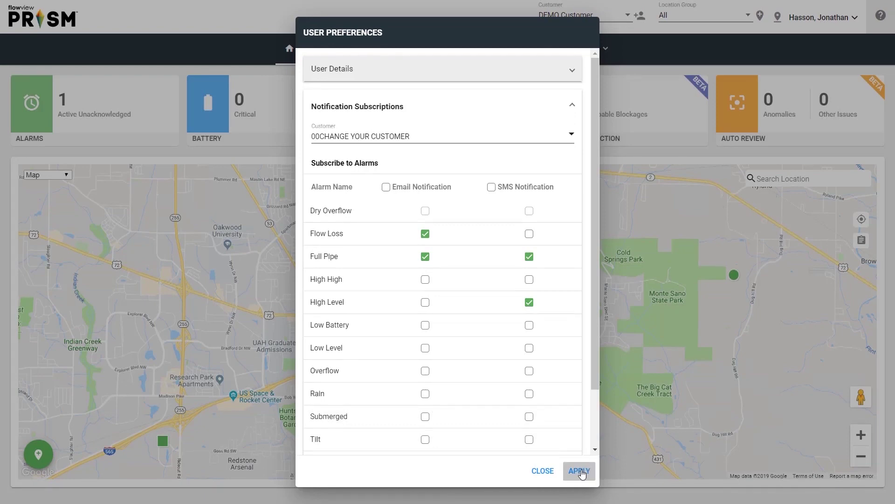
left_click(543, 470)
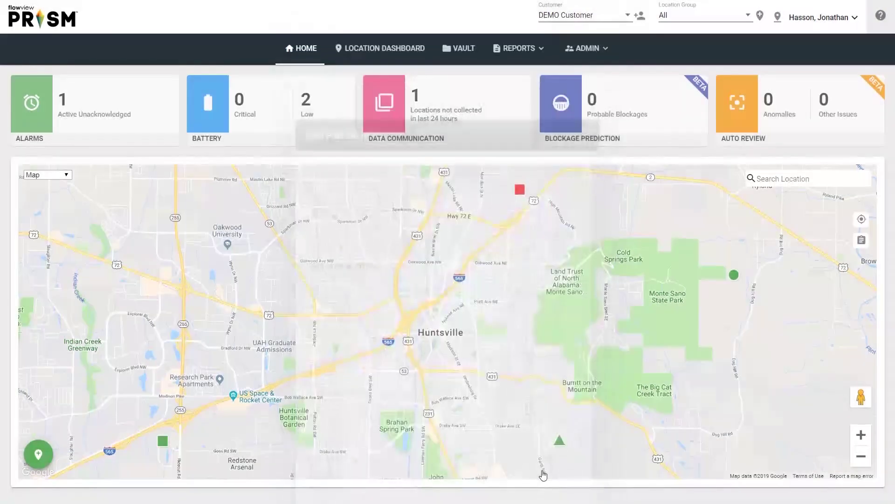
Step: View the location dashboard graphs for ECHO_SB16 and FlowMeterVault-1
left_click(362, 49)
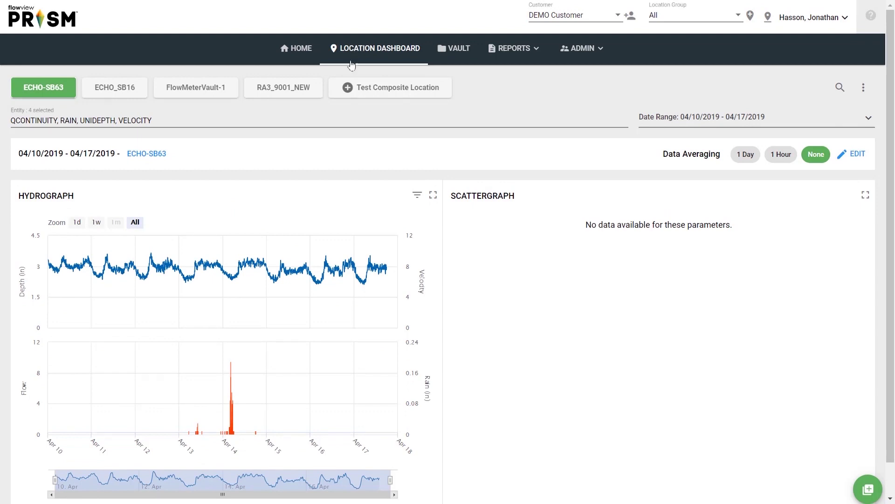
left_click(125, 90)
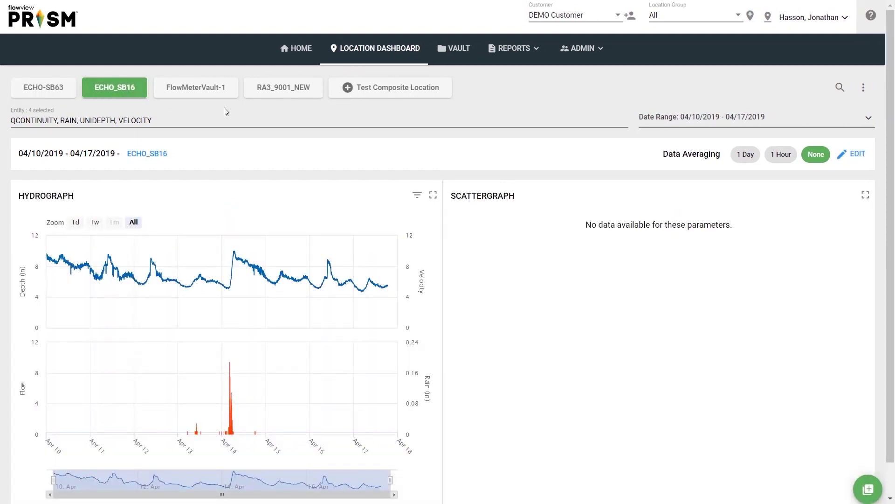
left_click(206, 93)
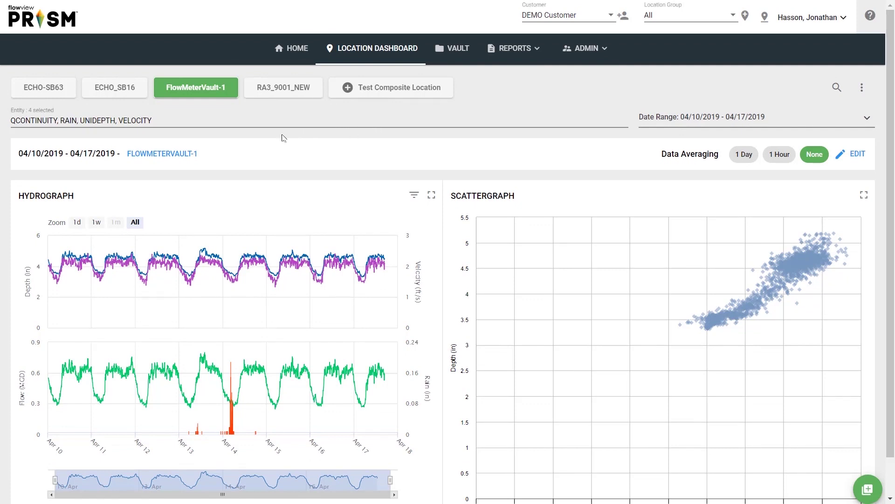
Step: From FlowMeterVault-1's details, start a calculated entity measured in Inches and name it Entity1
left_click(167, 155)
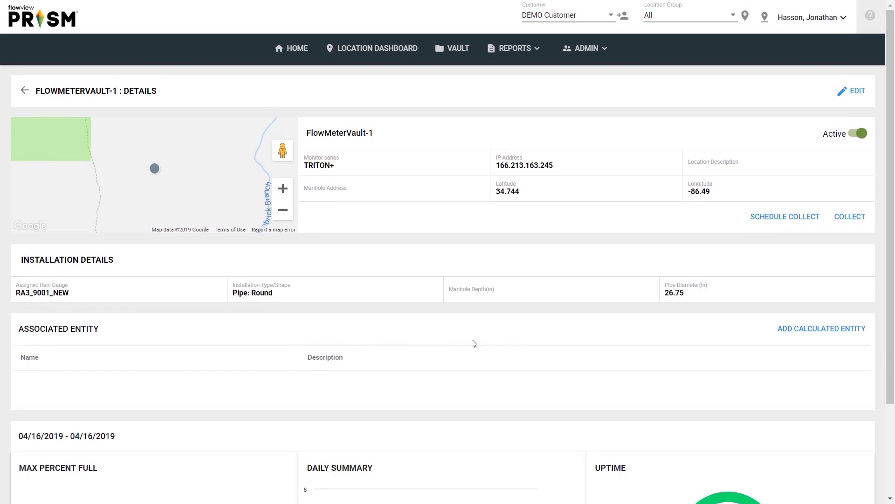
left_click(795, 330)
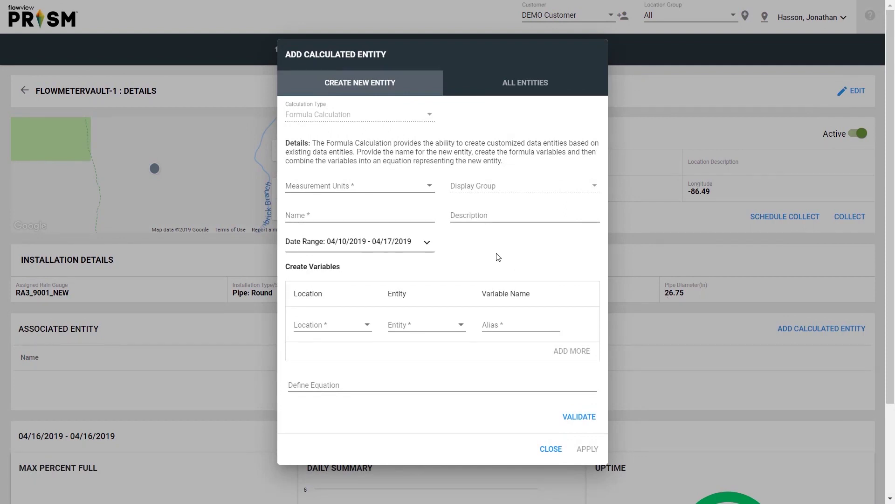
left_click(340, 186)
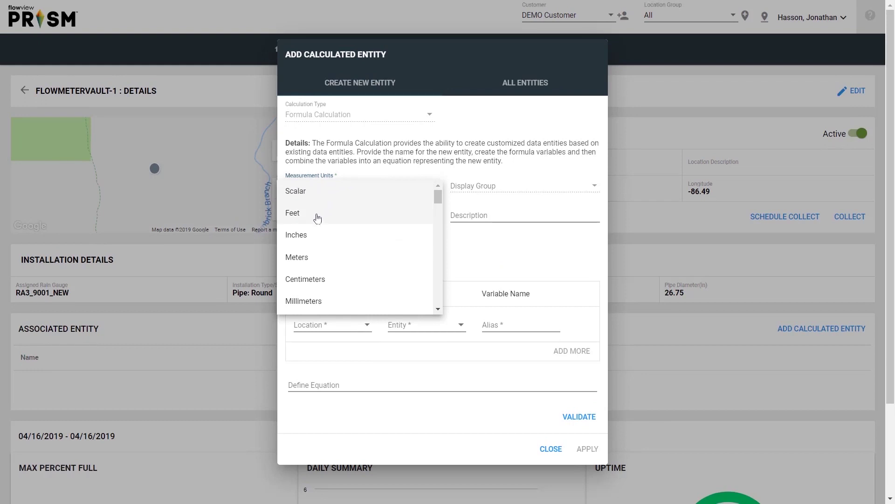
left_click(316, 235)
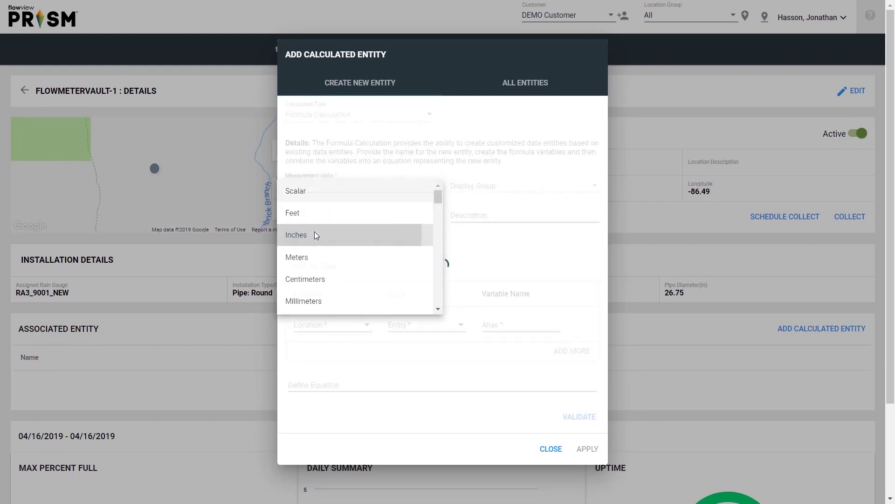
left_click(344, 216)
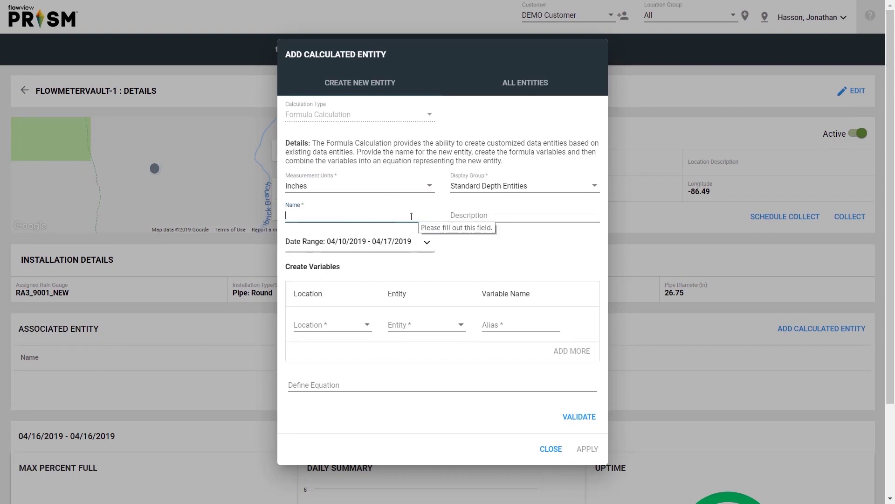
type("Entity1")
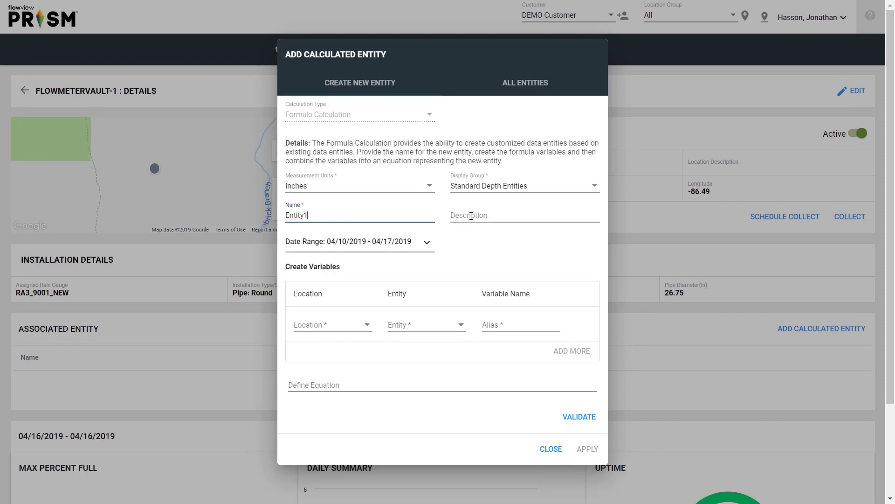
left_click(385, 243)
left_click(387, 242)
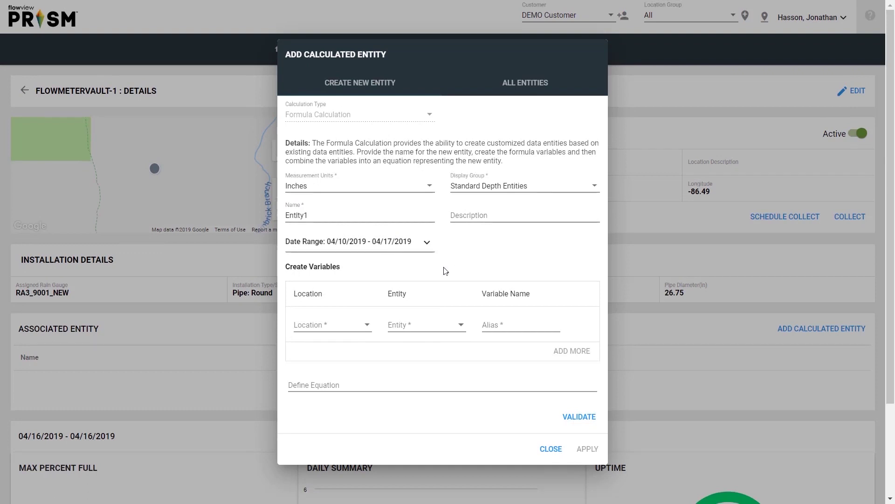
Step: Define the formula variable X from the UniDepth entity of location FlowMeterVault-1
left_click(337, 330)
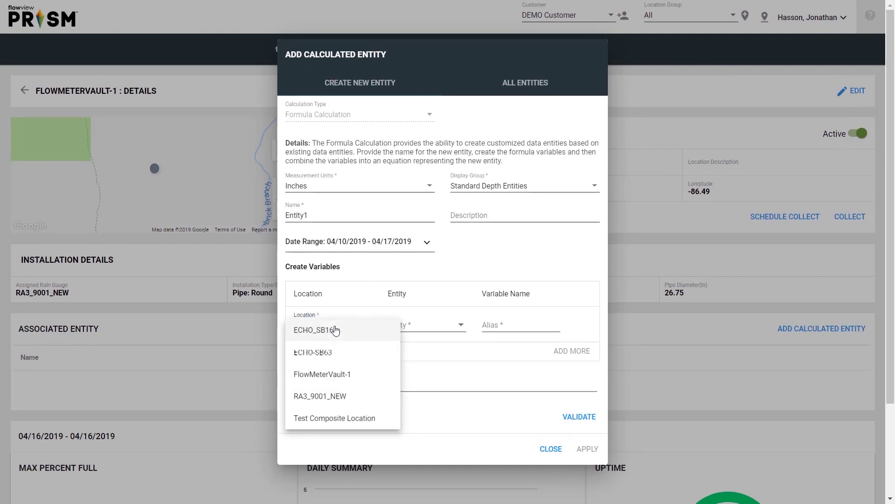
left_click(333, 377)
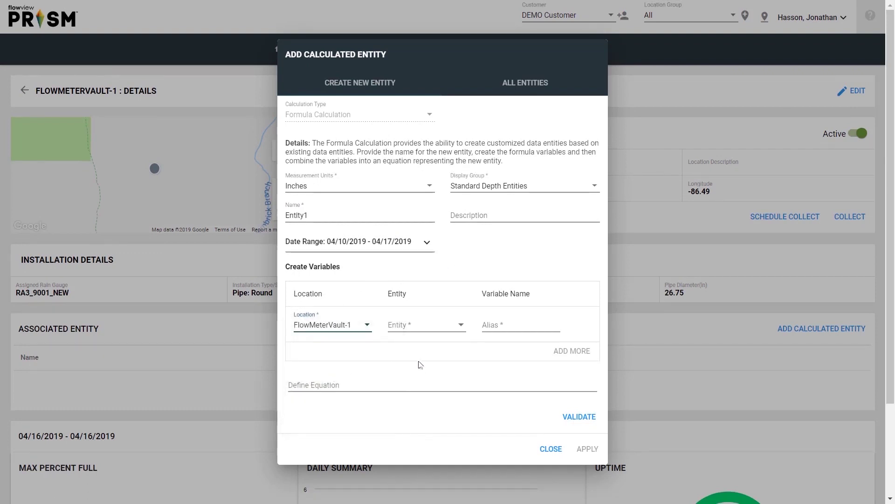
left_click(406, 325)
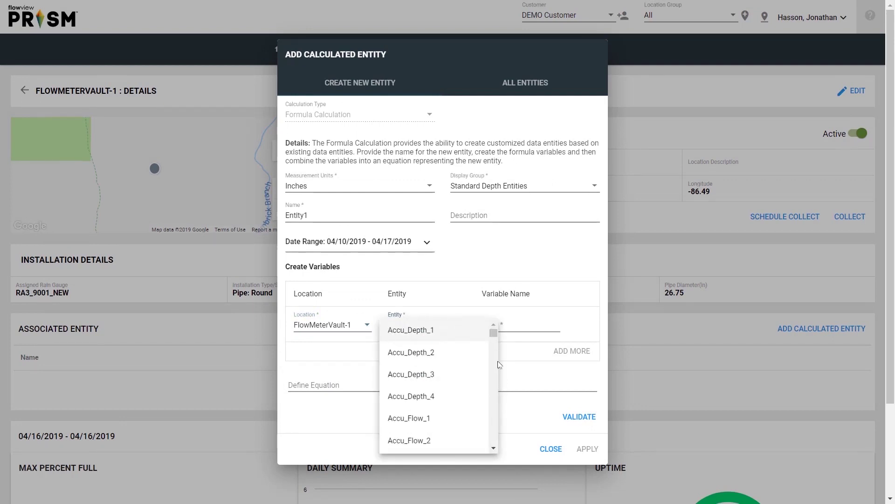
left_click_drag(493, 334, 495, 402)
left_click(495, 427)
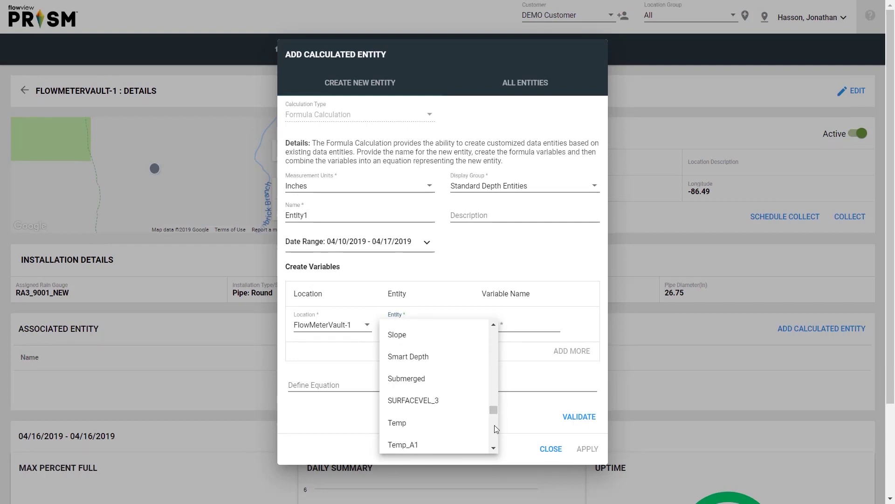
left_click(466, 449)
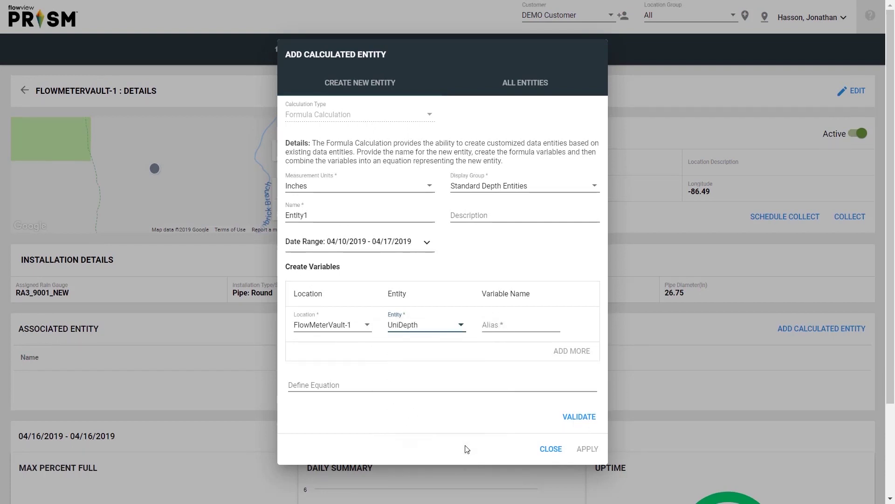
left_click(490, 324)
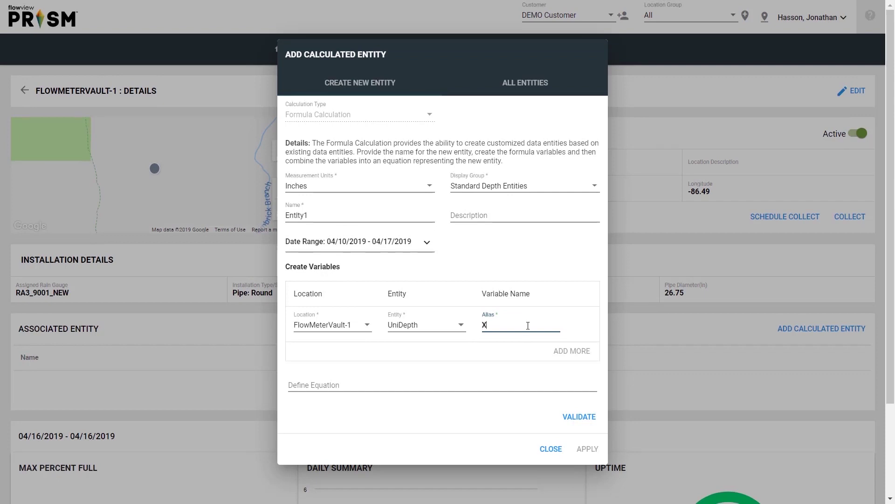
Step: Enter and validate the equation X+9 for the calculated entity, and close the dialog without applying it
left_click(332, 383)
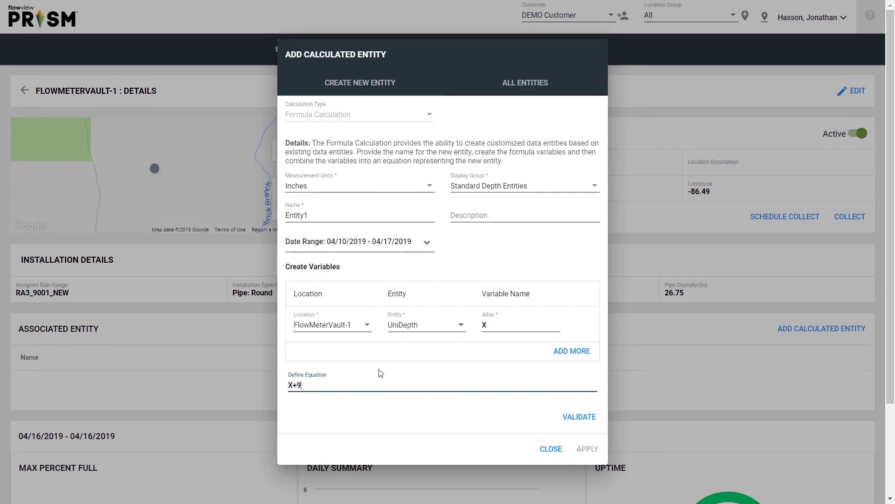
left_click(582, 419)
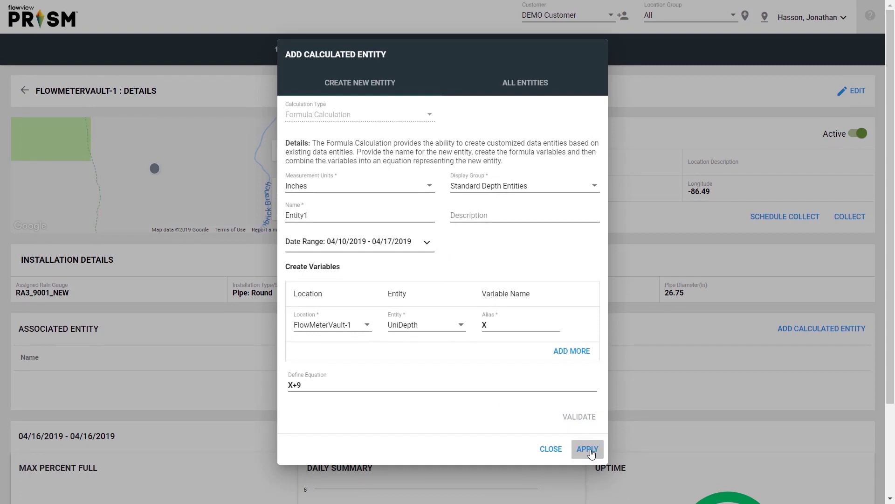
left_click(548, 450)
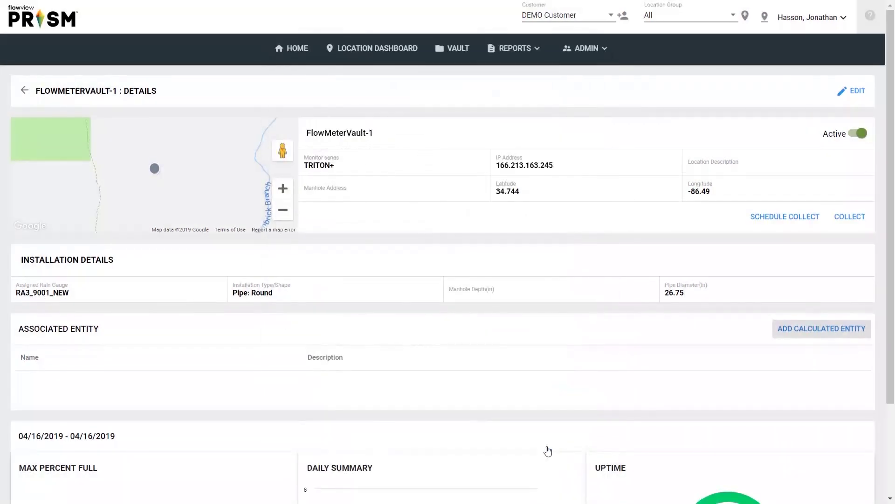
Step: Return to the location dashboard and view the hydrograph and scattergraph of FlowMeterVault-1
left_click(24, 91)
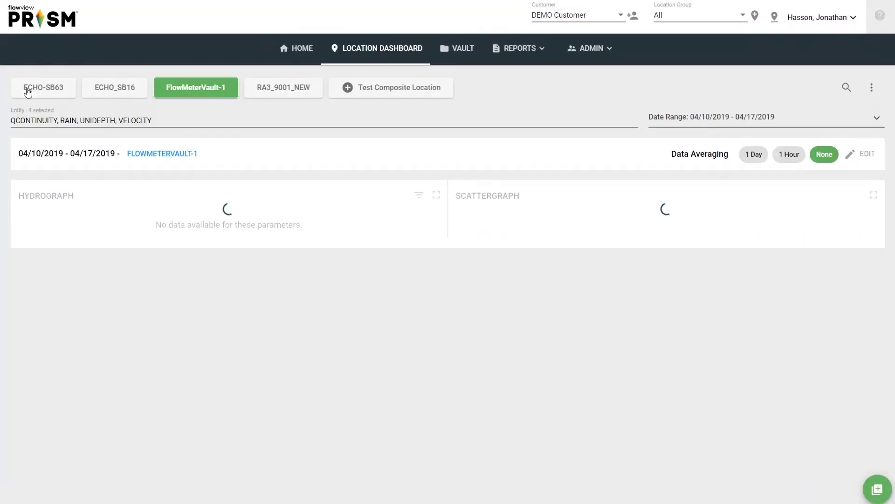
scroll(800, 148, "down", 1)
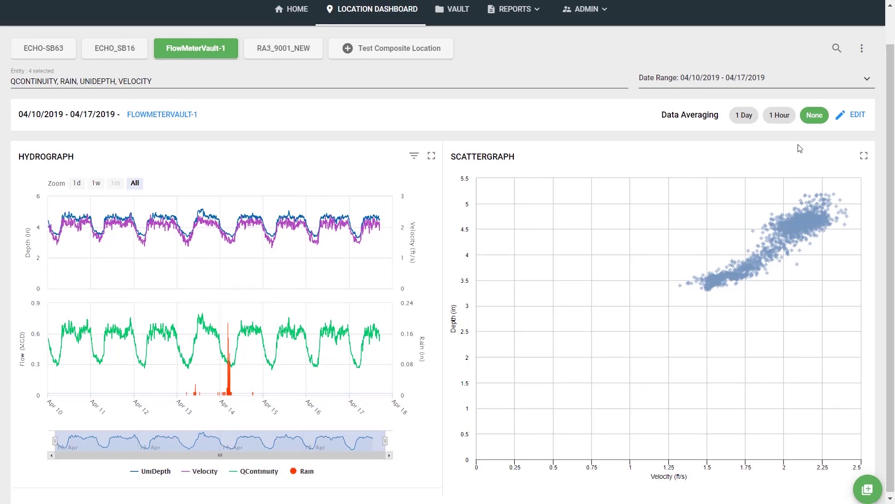
Step: Open edit mode for FlowMeterVault-1's data, review the table of raw and modified values, and cancel without making changes
left_click(855, 117)
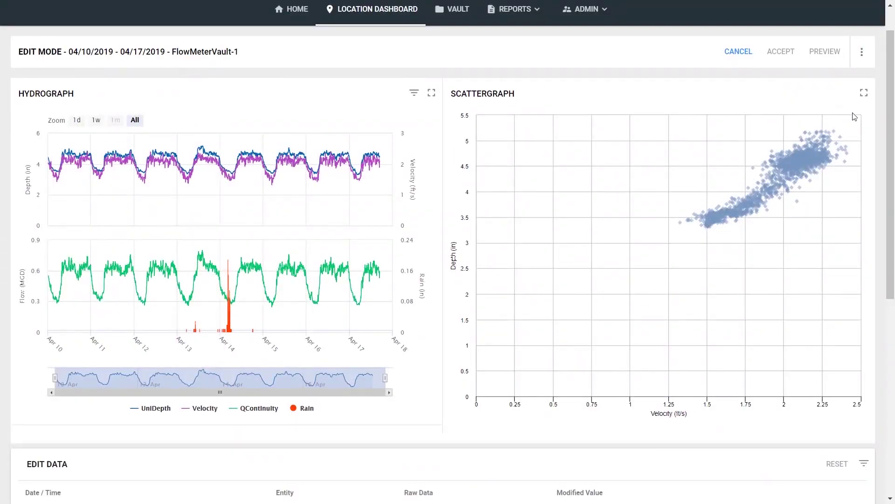
left_click_drag(891, 111, 891, 265)
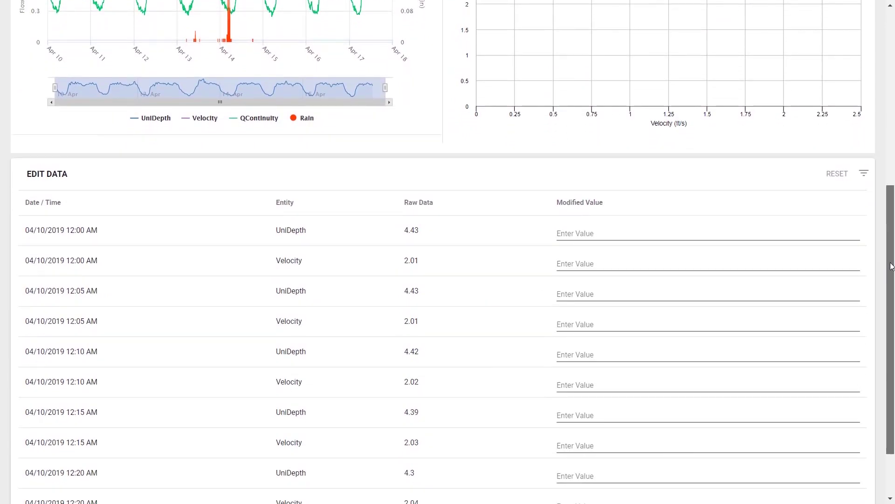
left_click_drag(891, 265, 880, 101)
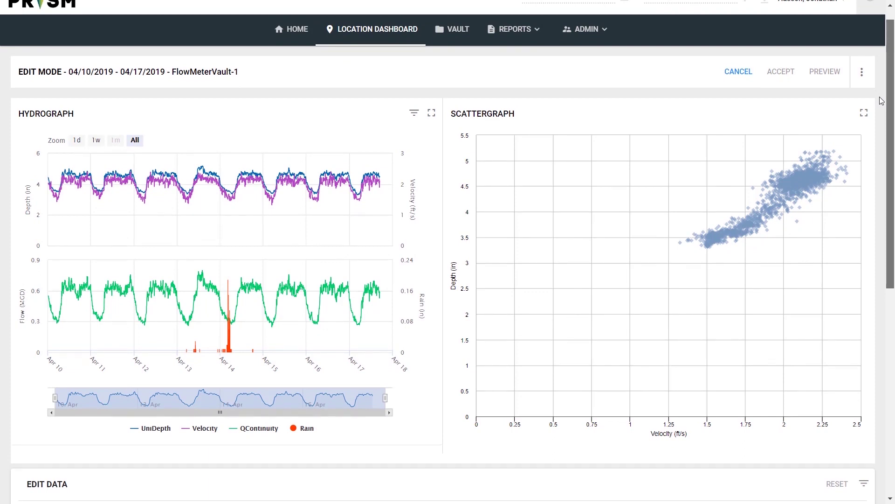
left_click_drag(881, 101, 881, 93)
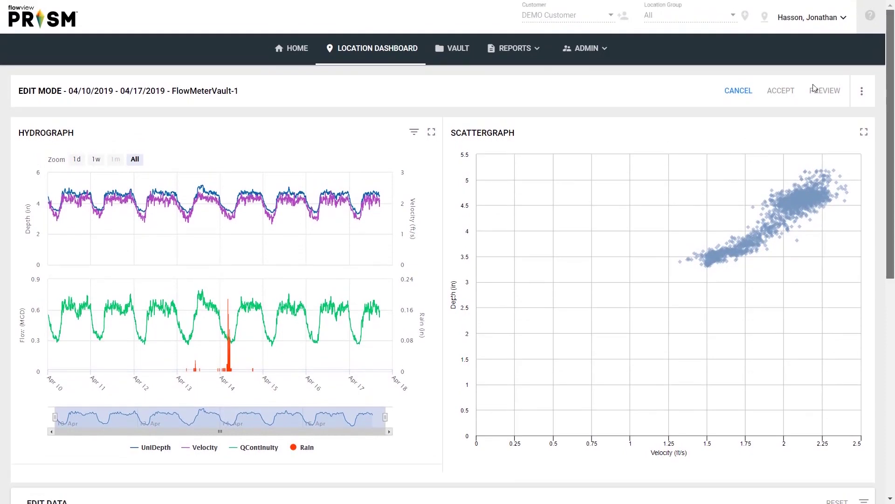
scroll(739, 58, "down", 1)
left_click(739, 52)
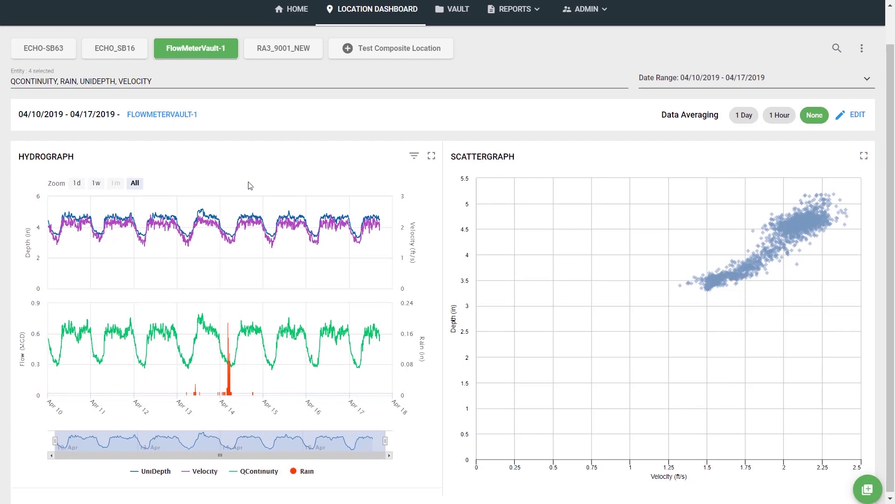
Step: Zoom the hydrograph to about April 13–16, adjust the time window to wider and narrower ranges, and reset the zoom
left_click_drag(197, 203, 323, 292)
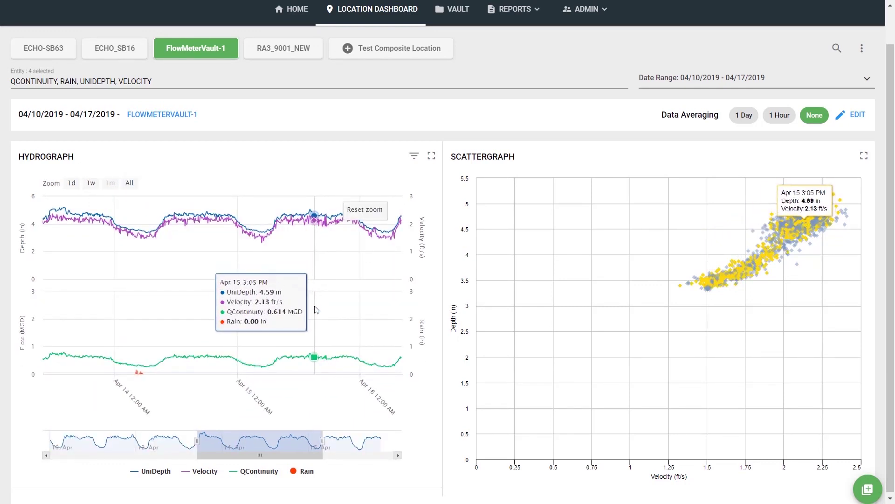
left_click_drag(271, 439, 366, 452)
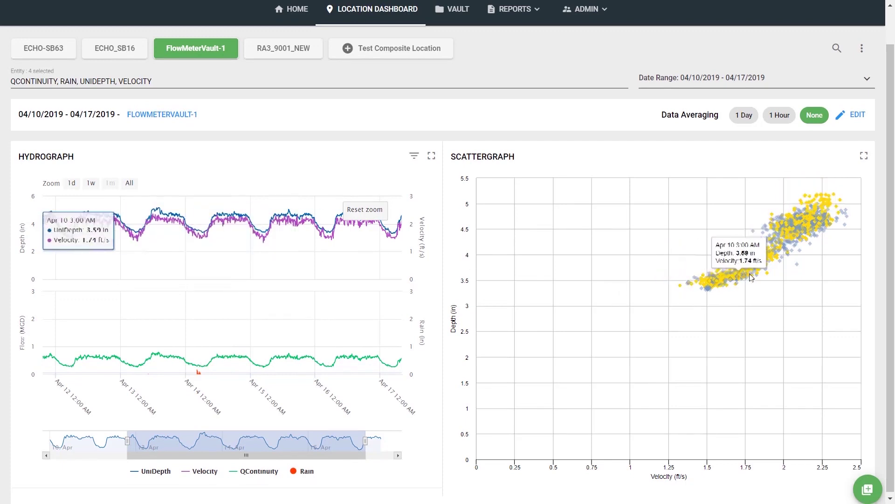
left_click_drag(365, 441, 200, 448)
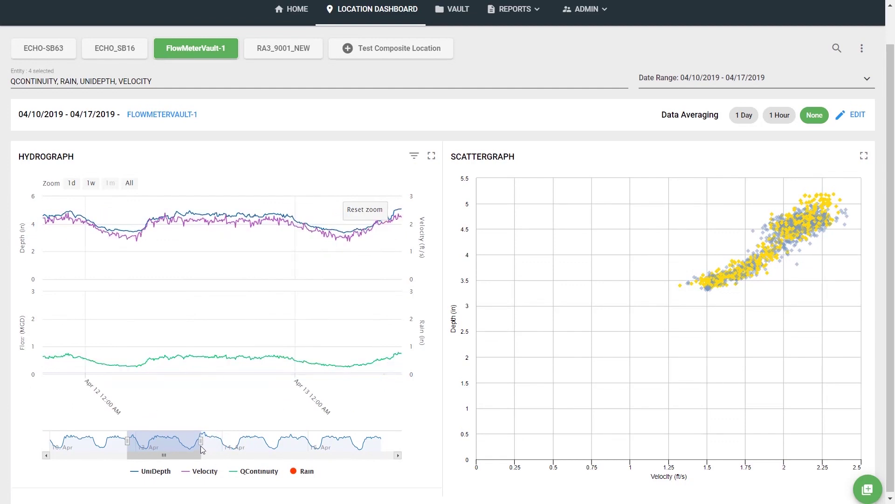
left_click(373, 209)
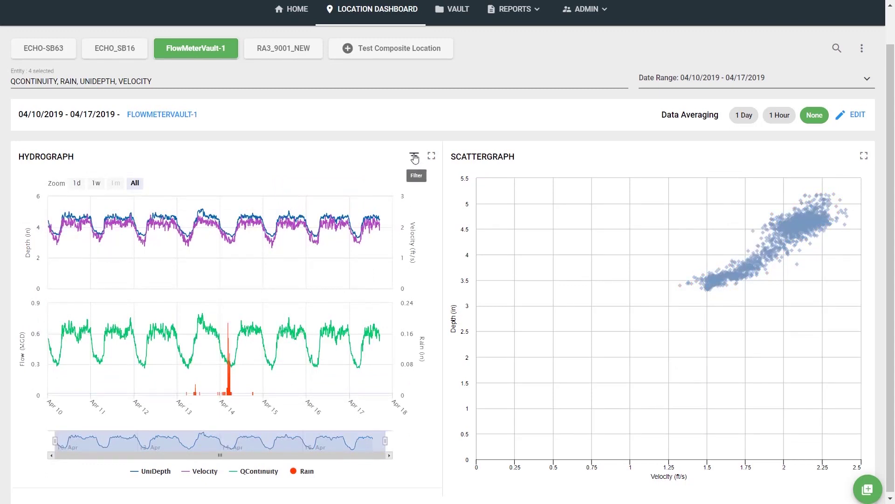
Step: View the hydrograph's minimum and maximum scale options for depth, velocity, quantity and rain, and close them unchanged
left_click(414, 158)
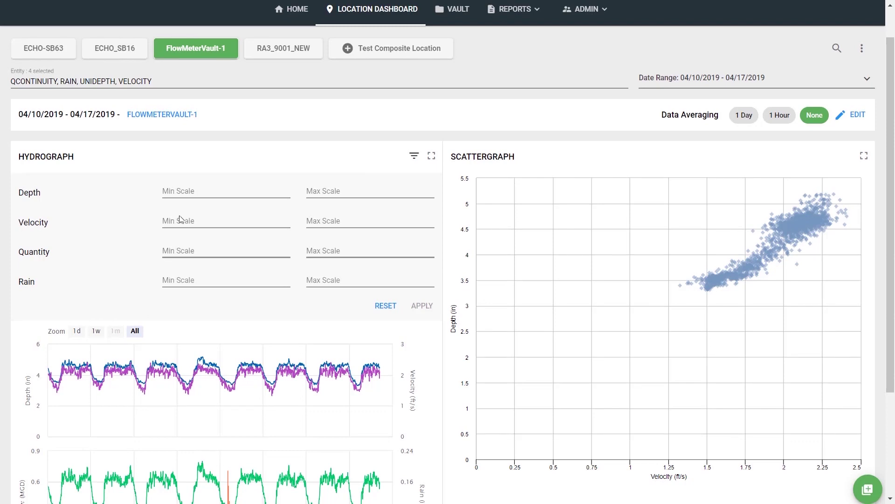
left_click(414, 157)
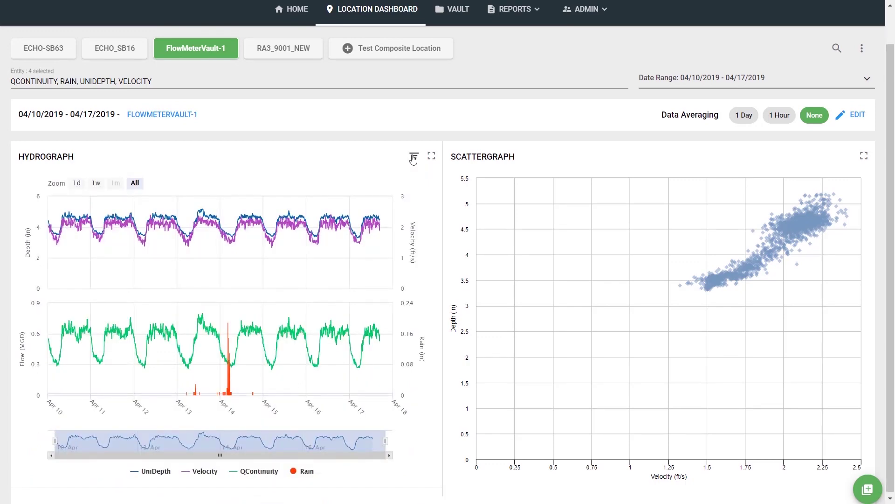